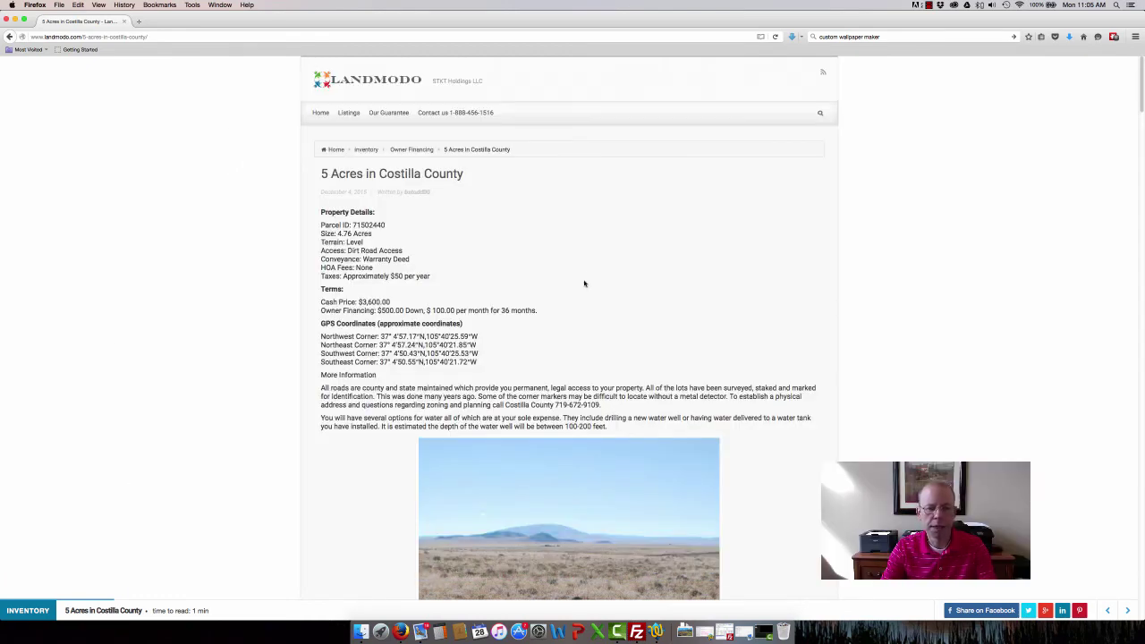
Copy the listing's Northwest Corner coordinates
drag(480, 338, 388, 338)
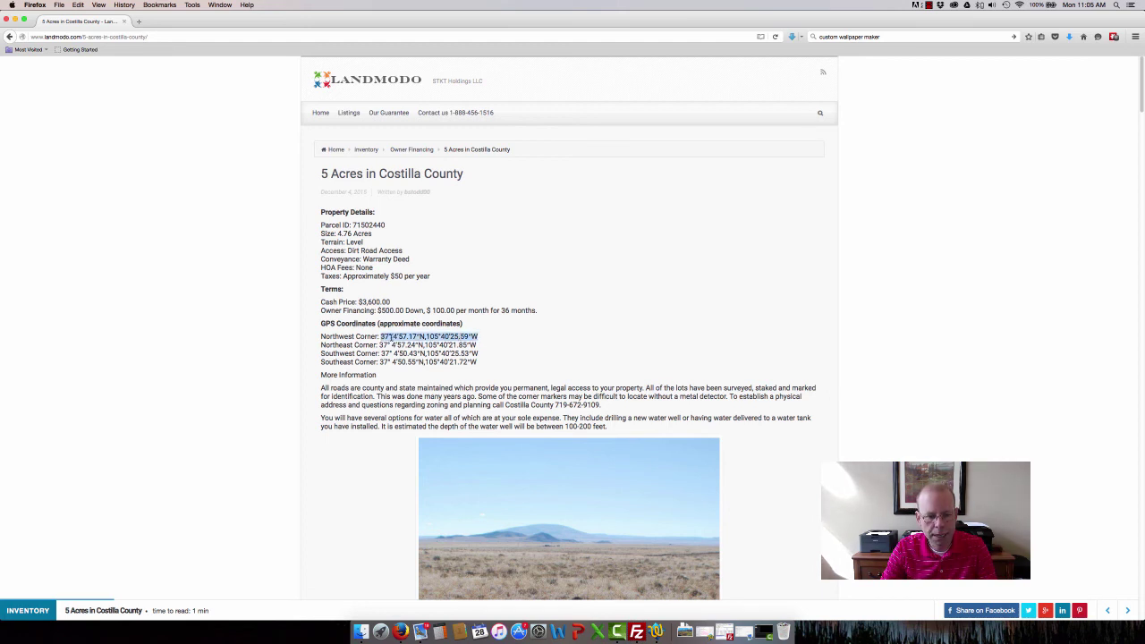
right_click(390, 337)
click(409, 340)
Open Google Maps in a new tab by searching 'google map'
click(139, 20)
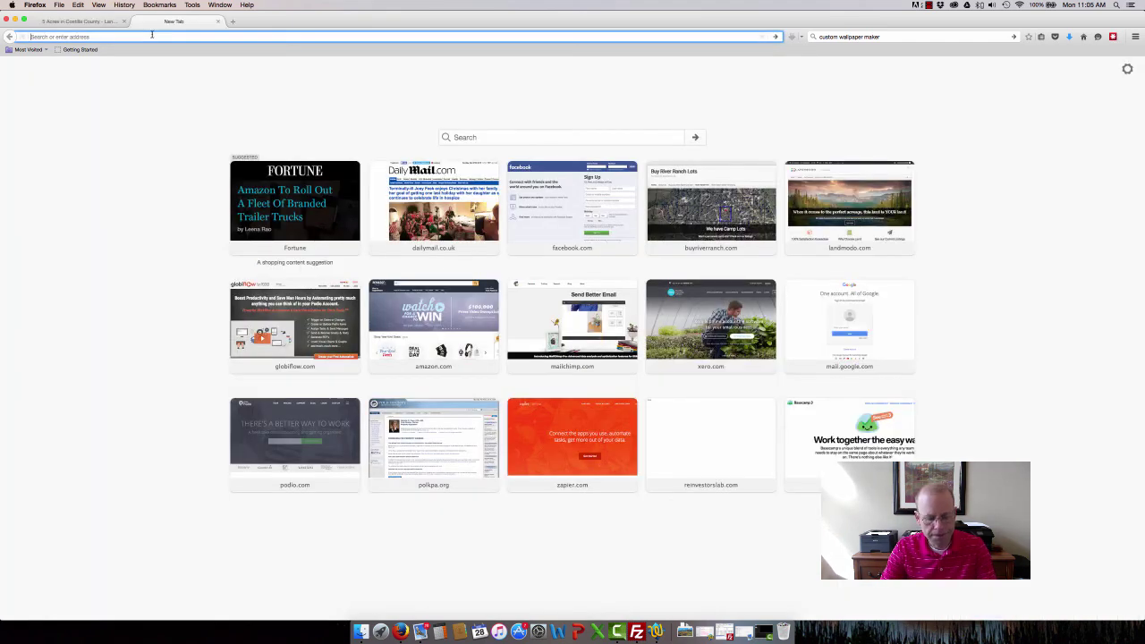
text(google)
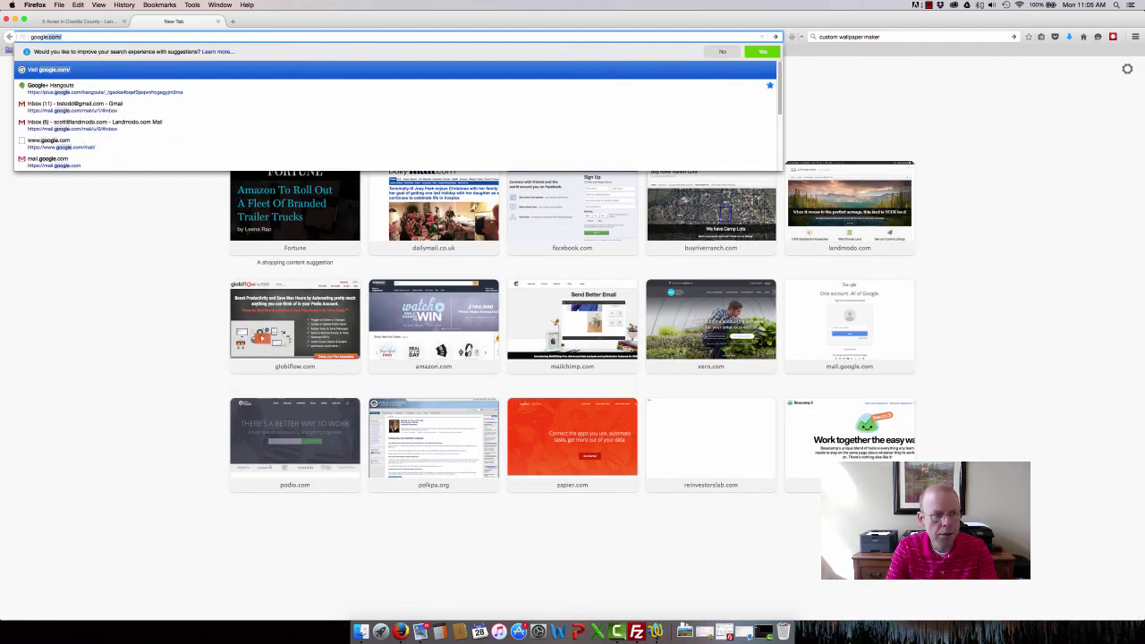
text( map)
key(Return)
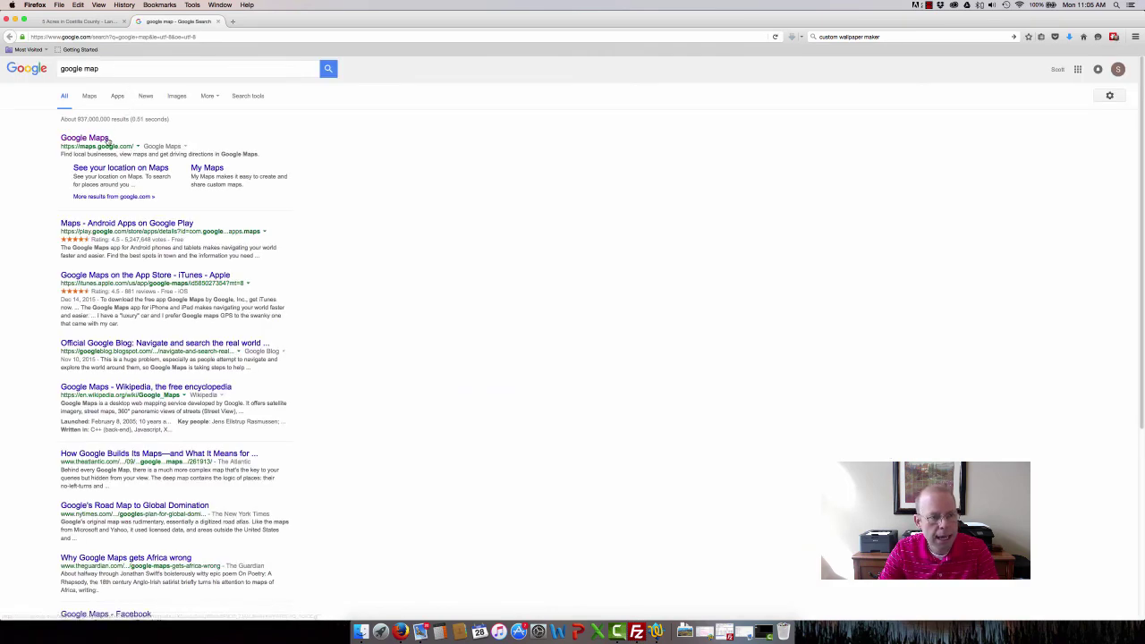
click(98, 139)
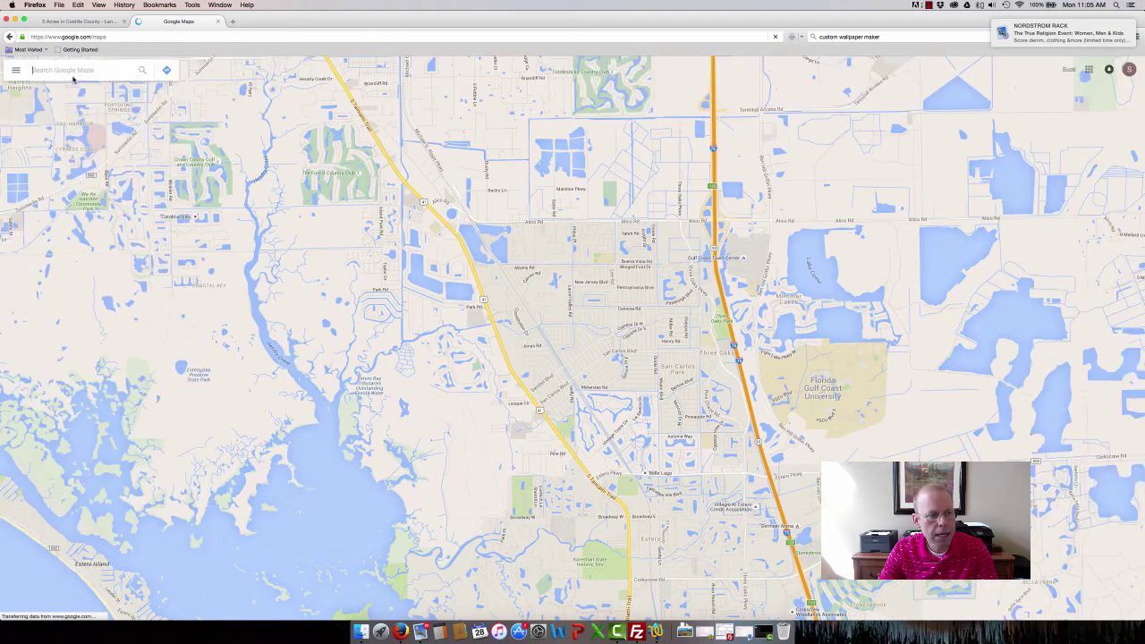
Search Maps for the pasted coordinates 37°04'57.2"N 105°40'25.6"W, checking the listing tab before returning
right_click(51, 71)
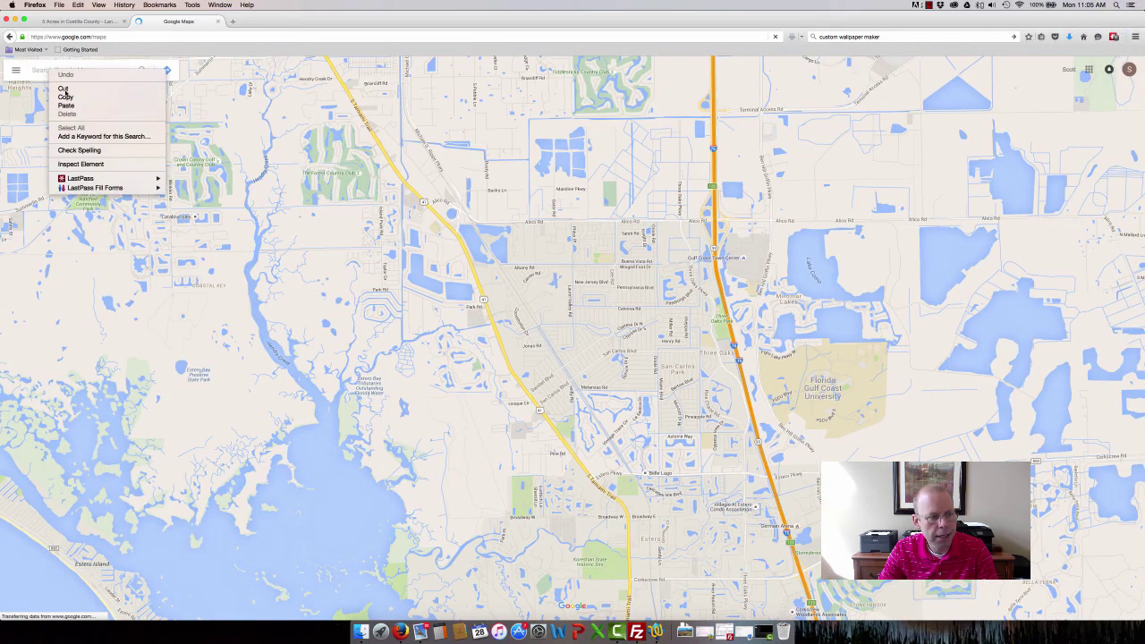
click(66, 105)
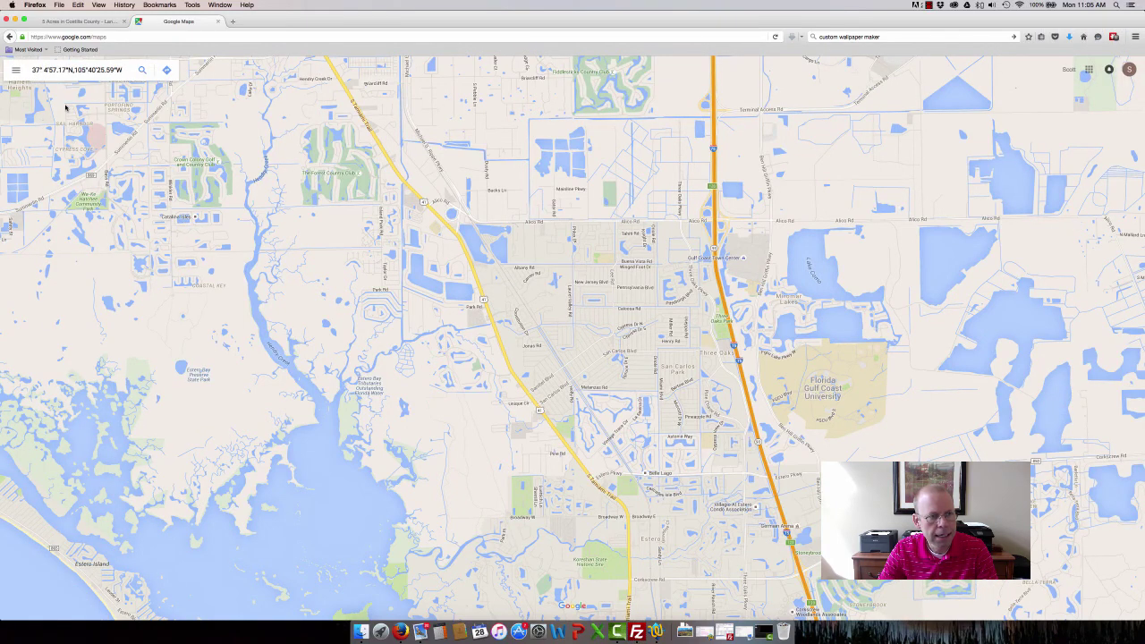
key(Return)
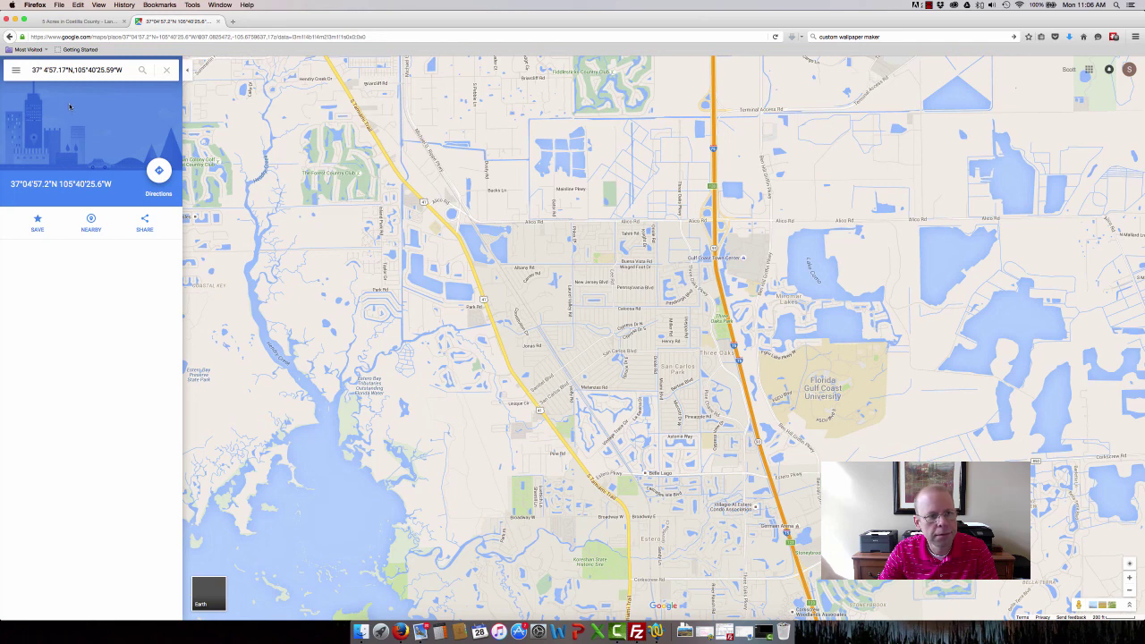
click(143, 74)
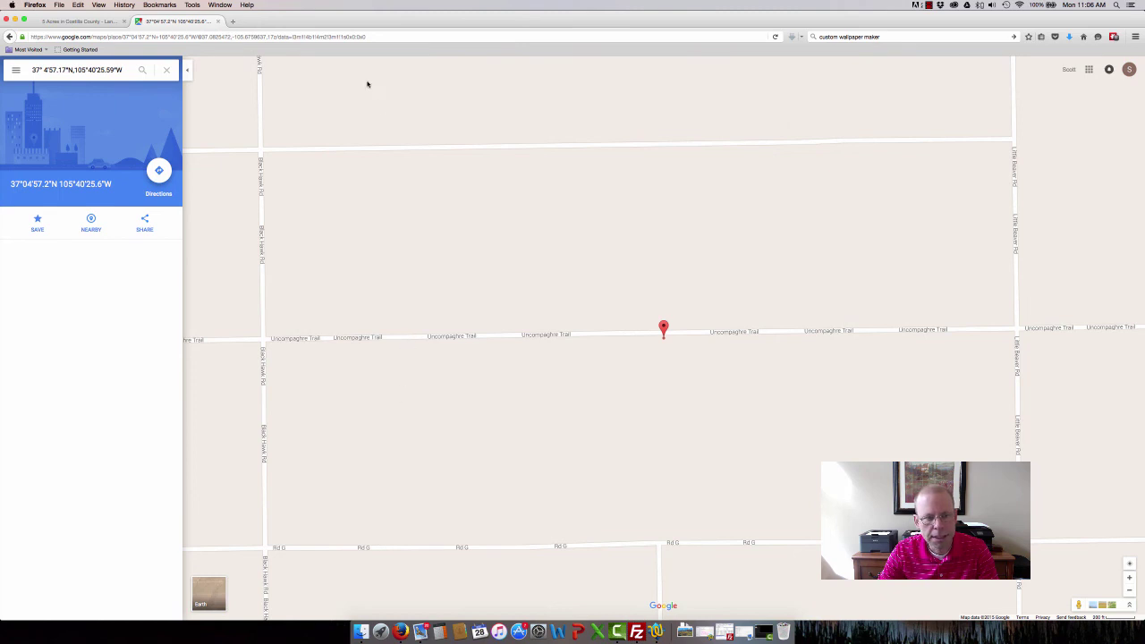
click(85, 21)
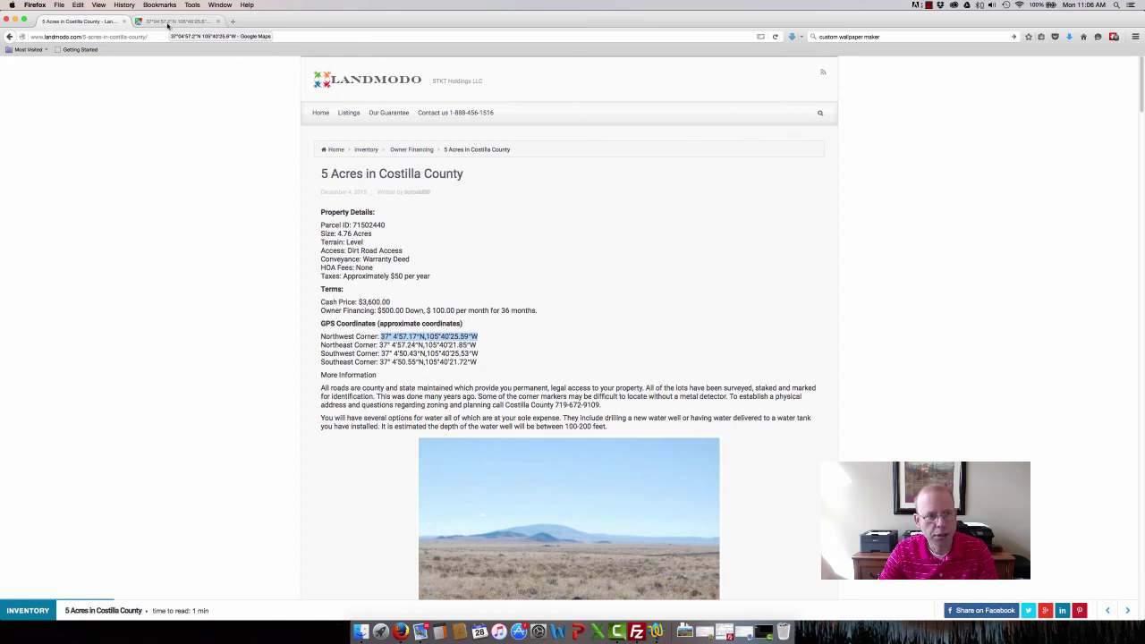
click(167, 22)
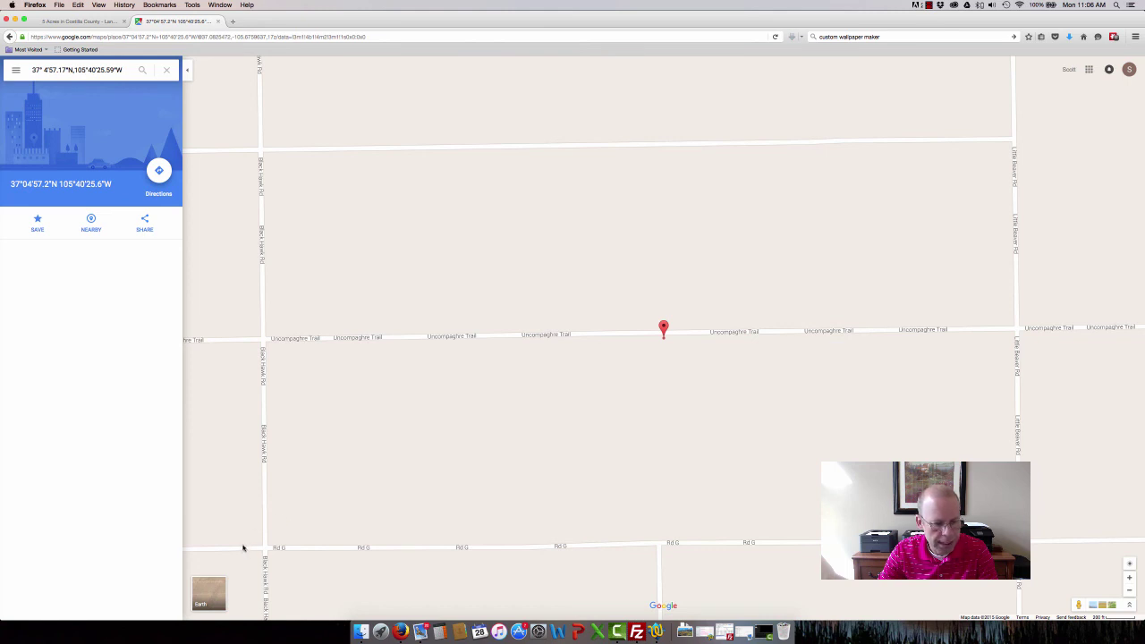
Switch the map to satellite imagery and zoom in on the pin
click(213, 597)
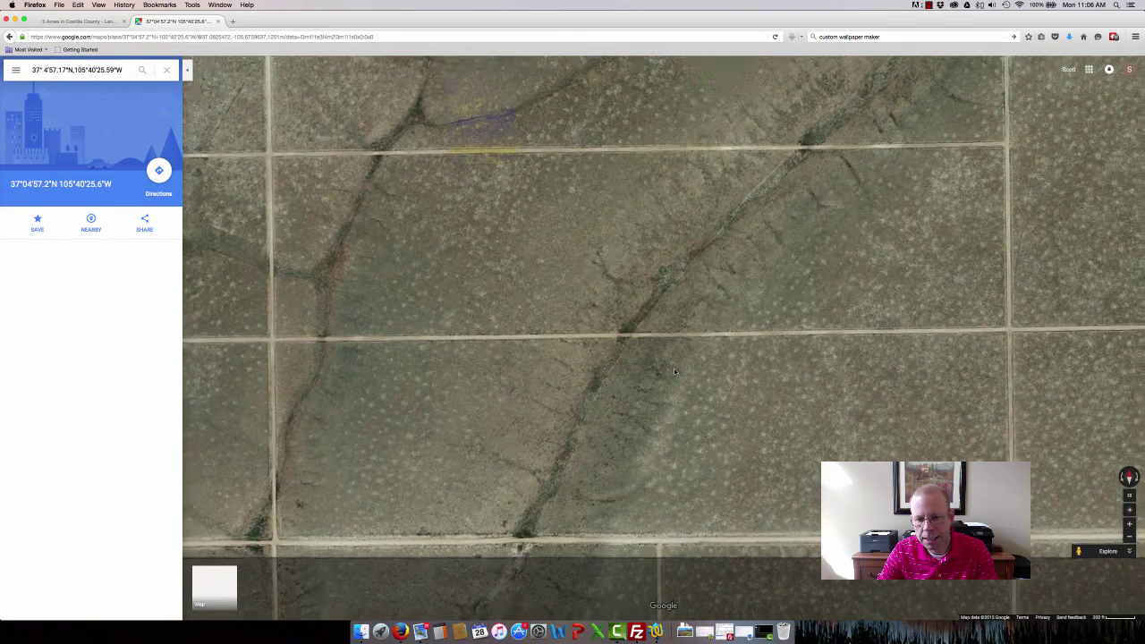
scroll(674, 368, up, 2)
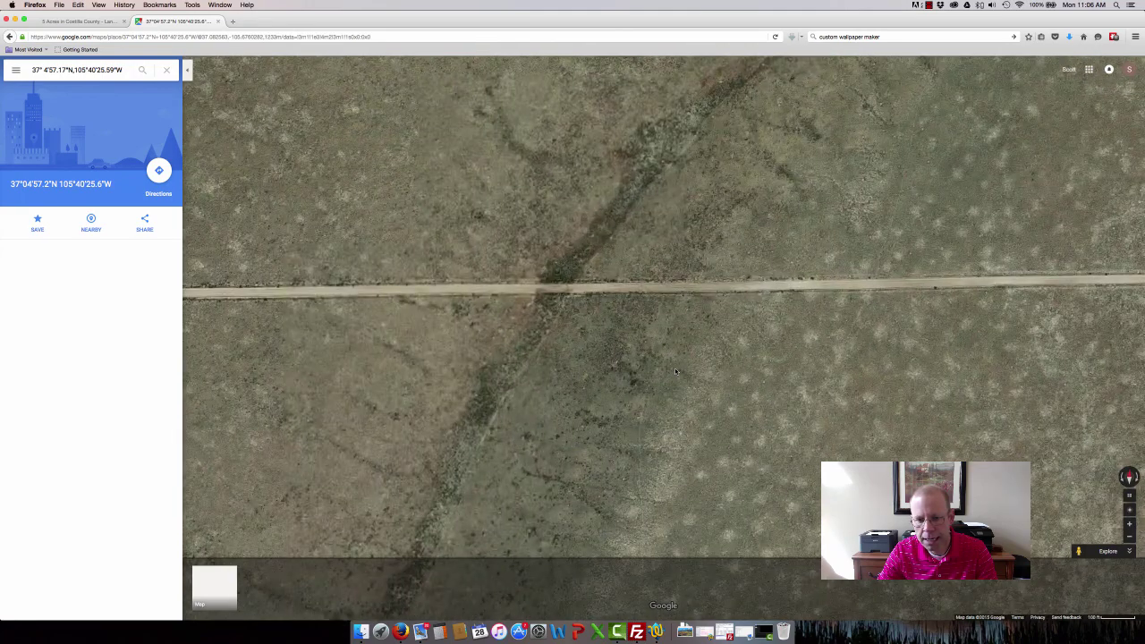
scroll(675, 367, up, 2)
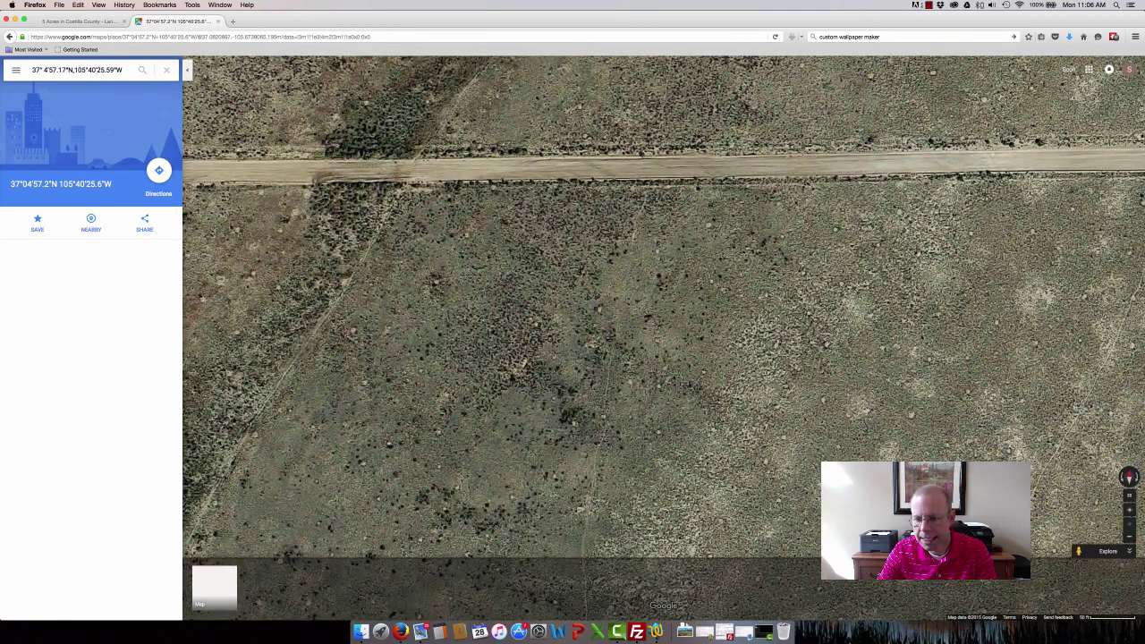
Try Street View on Uncompahgre Trail near the pin, then zoom back out
click(1078, 551)
mouse_move(738, 216)
mouse_down()
mouse_move(727, 199)
mouse_move(673, 205)
mouse_move(623, 150)
mouse_up()
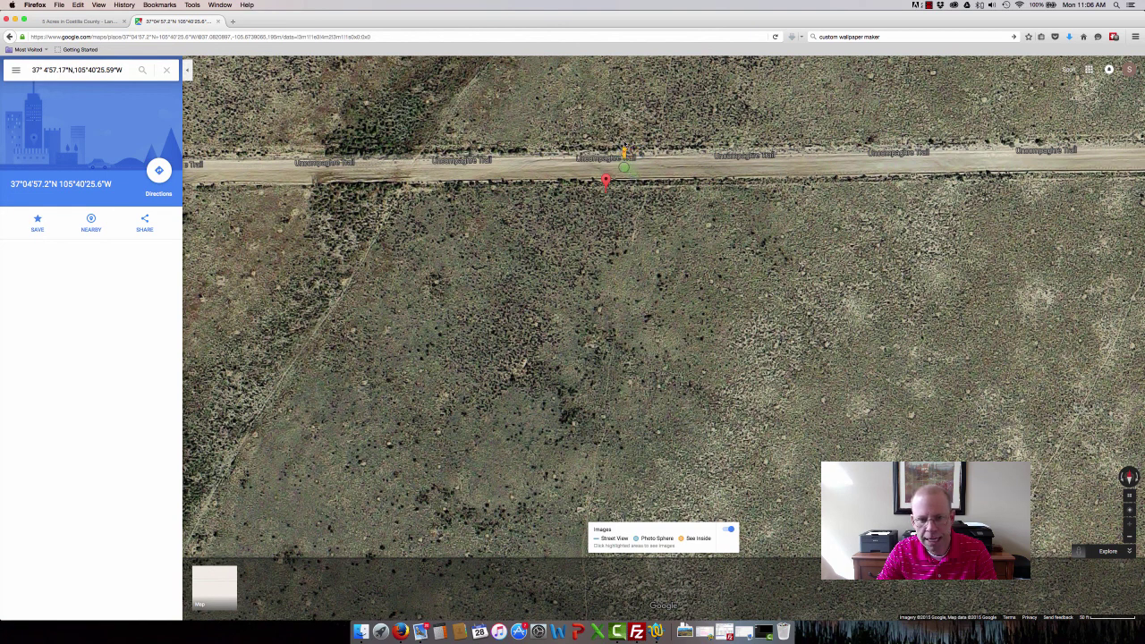
drag(624, 152, 624, 151)
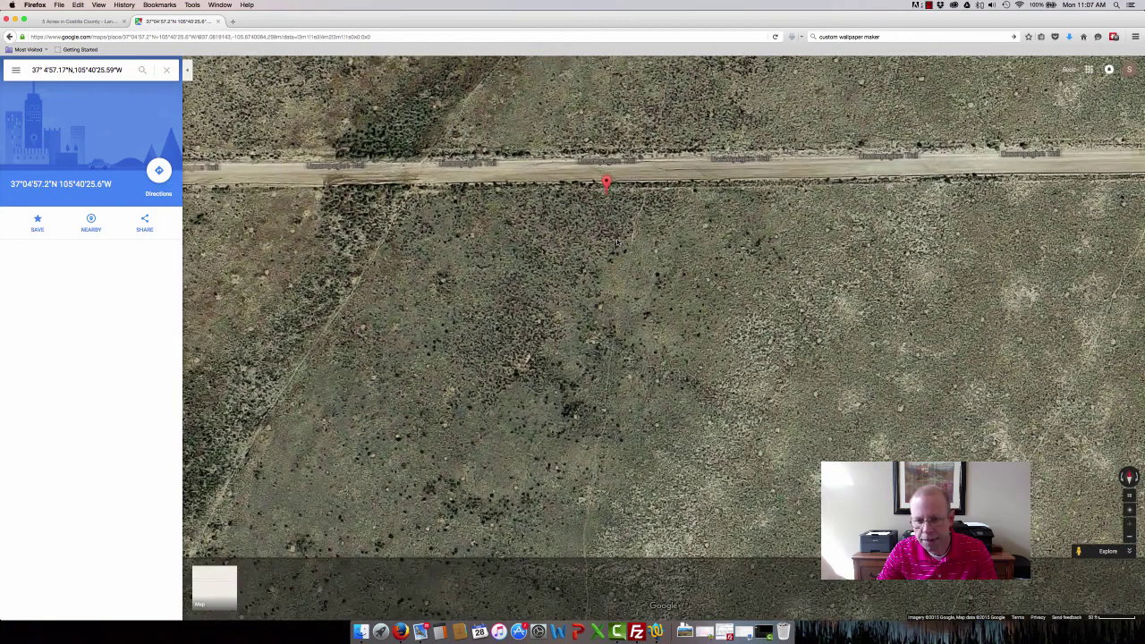
scroll(617, 242, down, 2)
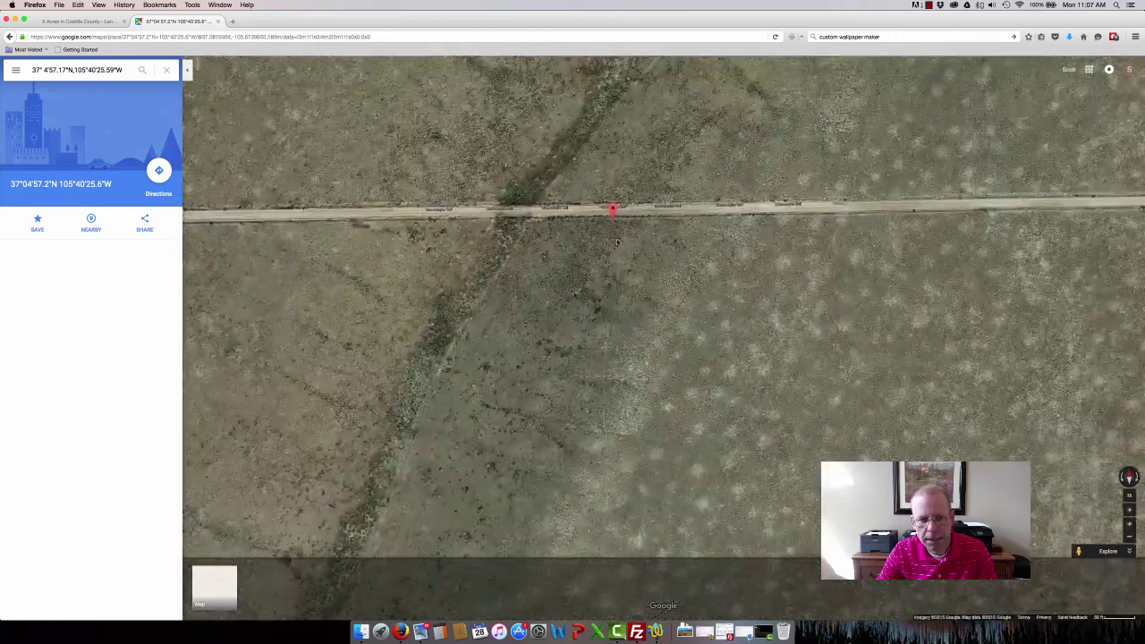
scroll(616, 241, down, 3)
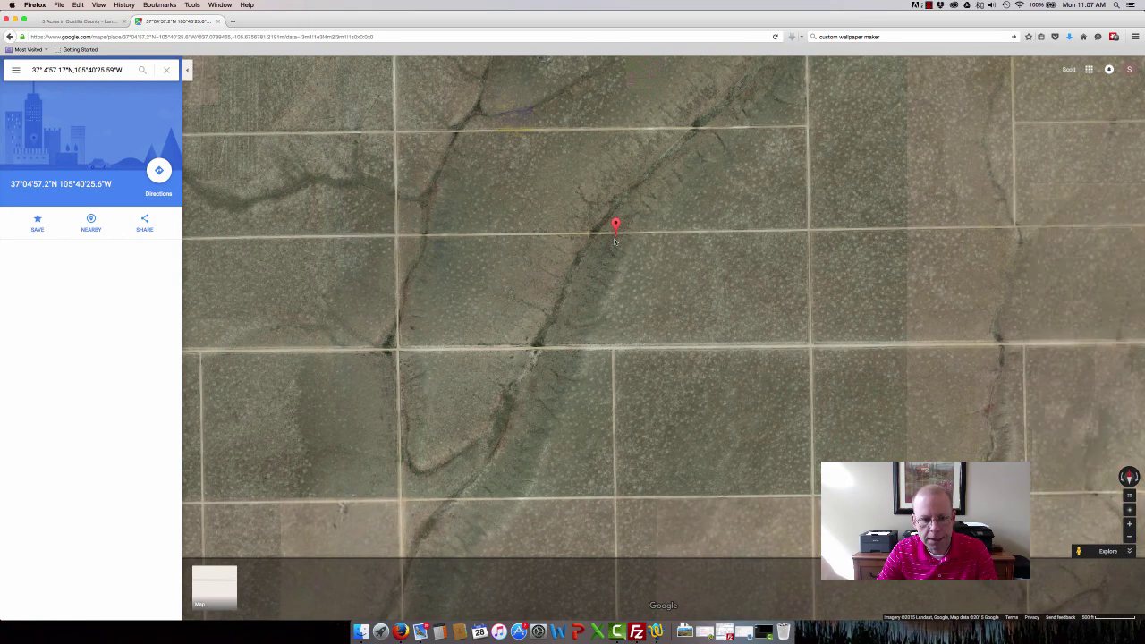
Launch Google Earth Pro and fly to the pasted coordinates 37° 4'57.17"N, 105°40'25.59"W
key(super+space)
text(goo)
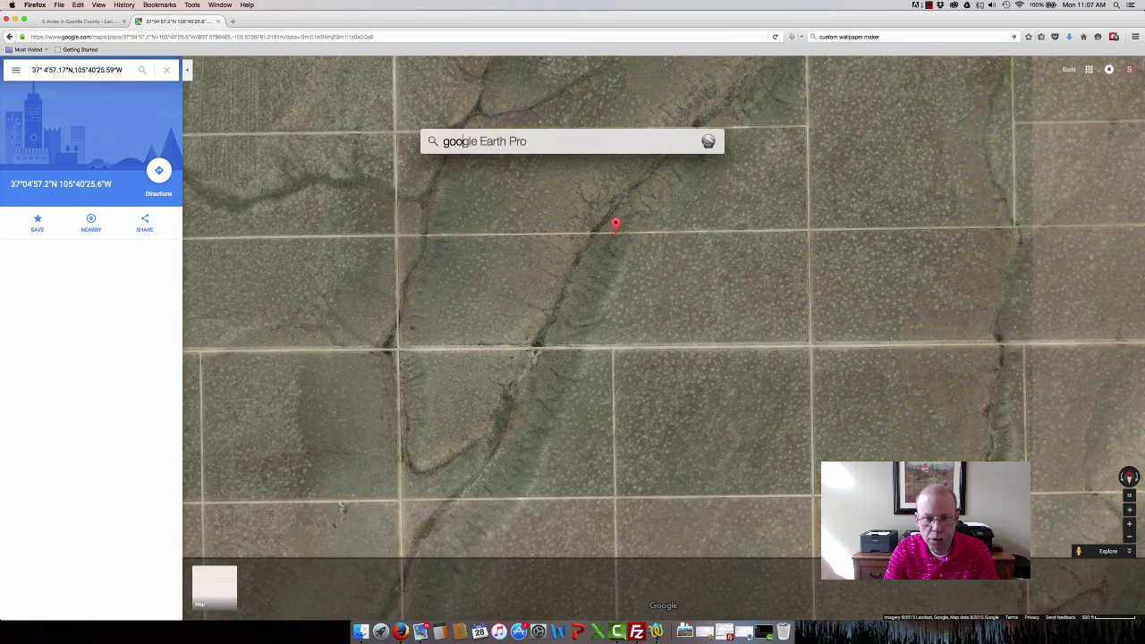
key(Return)
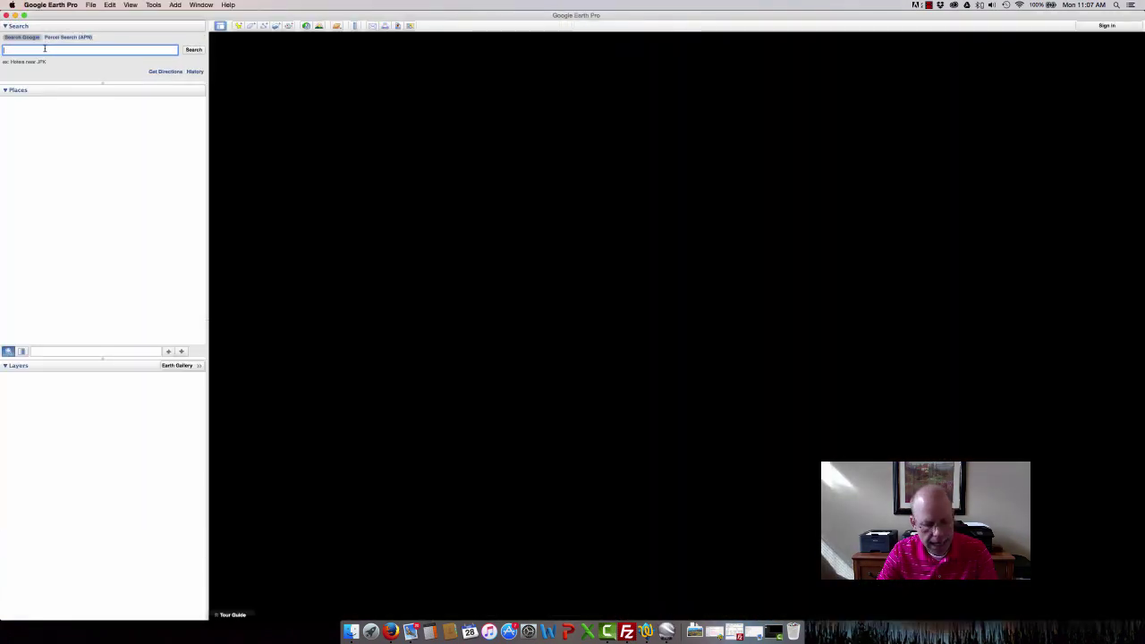
text(37° 4'57.17"N,105°40'25.59"W)
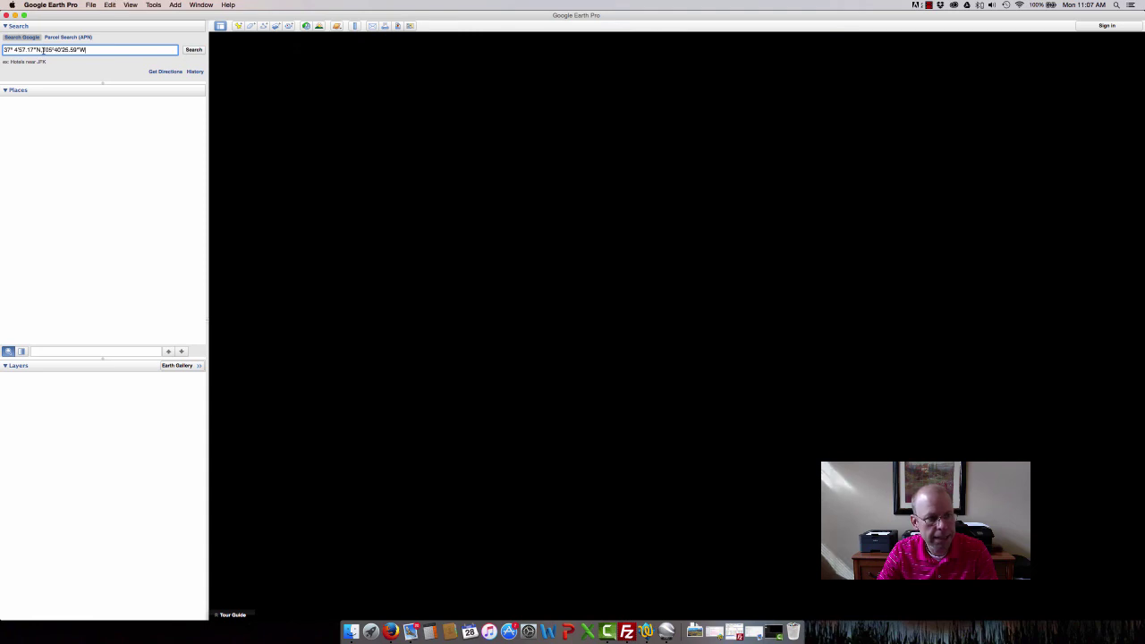
click(194, 51)
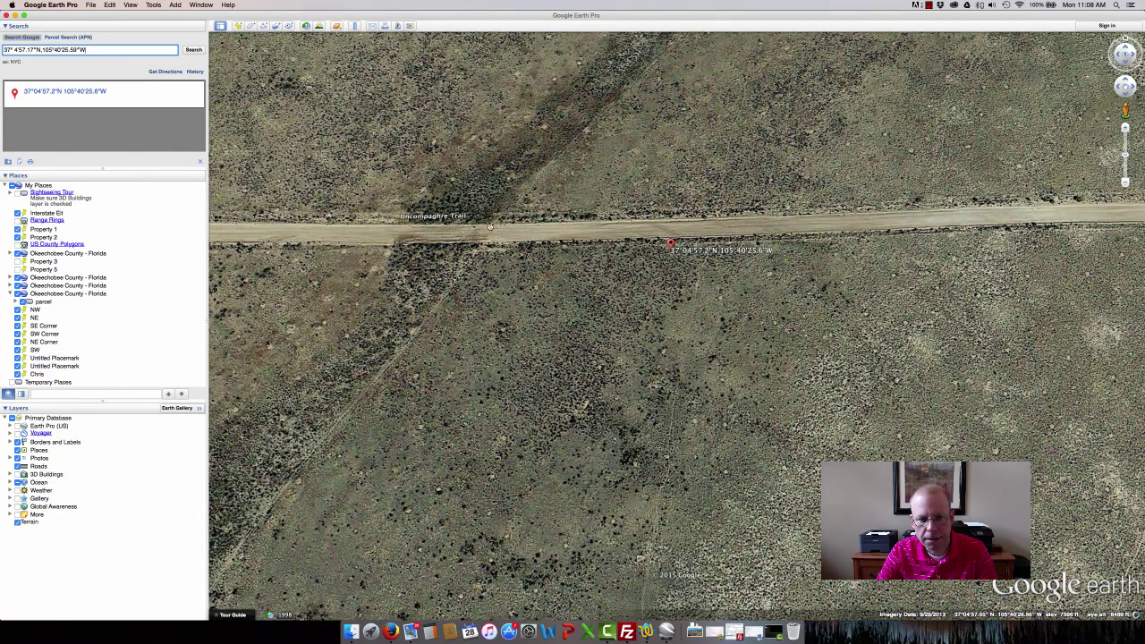
Zoom in on the placemark, tilt the view, and try a ground-level view beside the road
scroll(656, 305, up, 3)
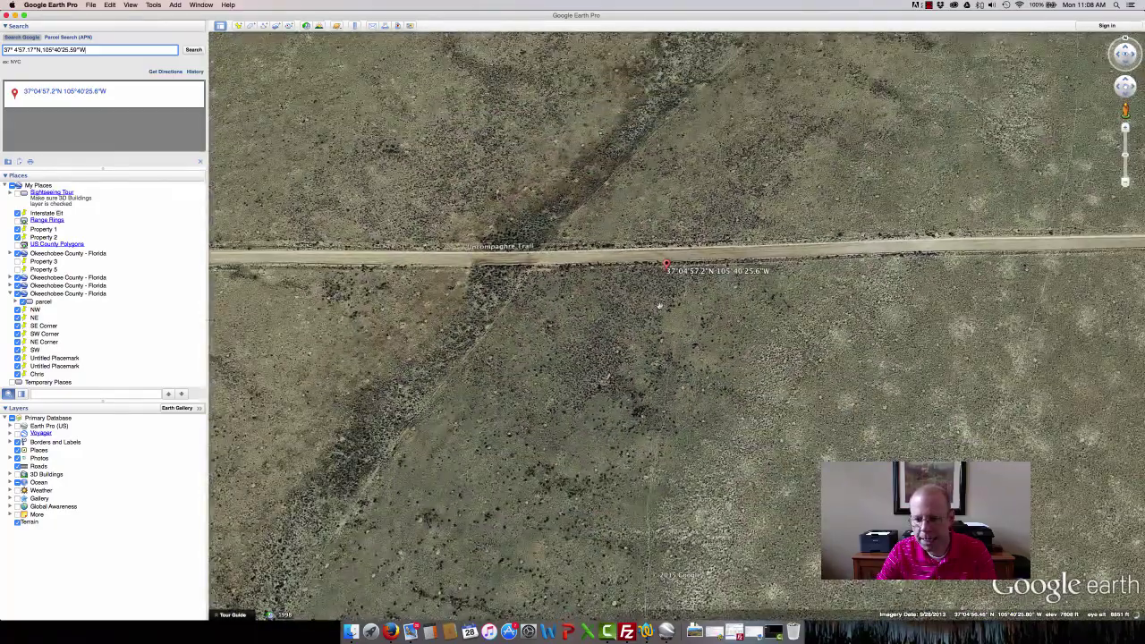
click(676, 320)
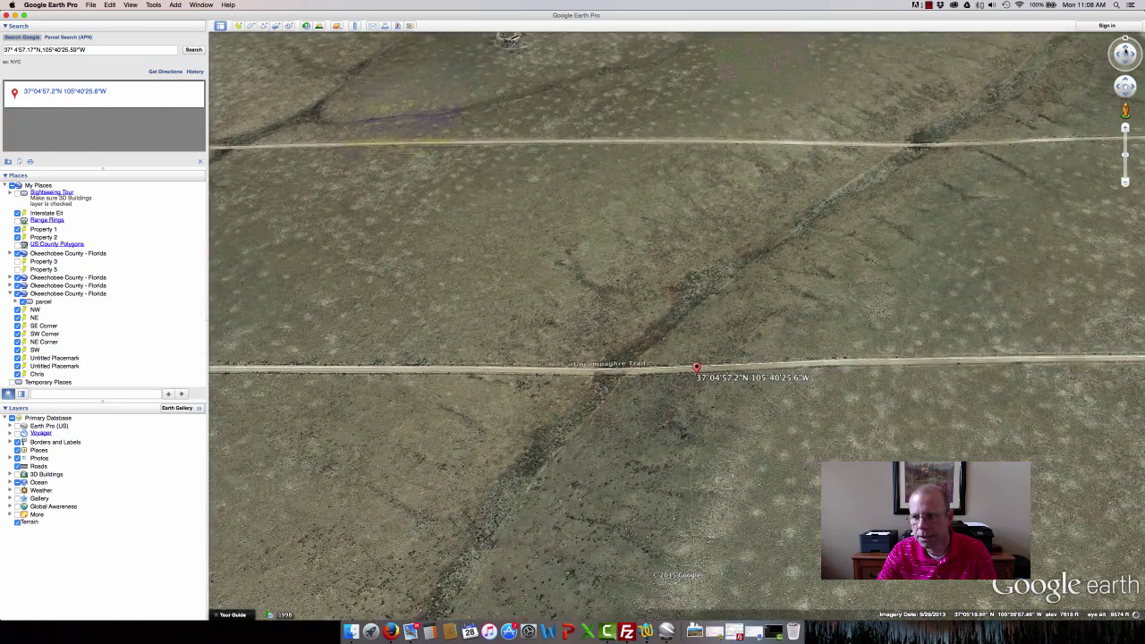
drag(1126, 54, 1126, 55)
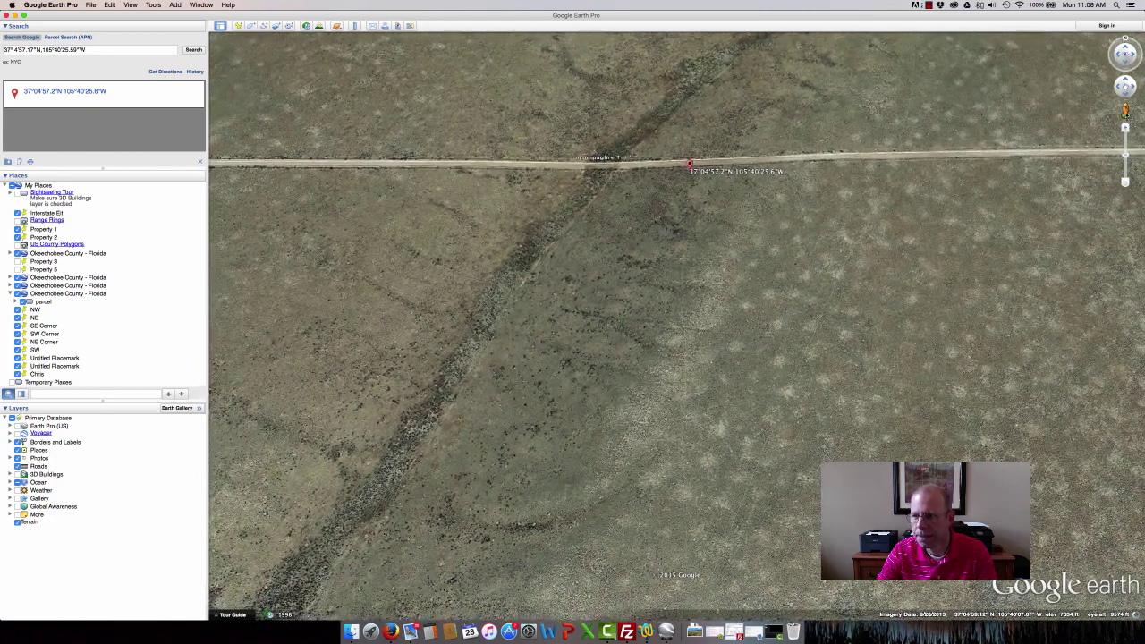
mouse_move(1119, 110)
mouse_down()
mouse_move(811, 136)
mouse_move(713, 158)
mouse_move(1126, 116)
mouse_up()
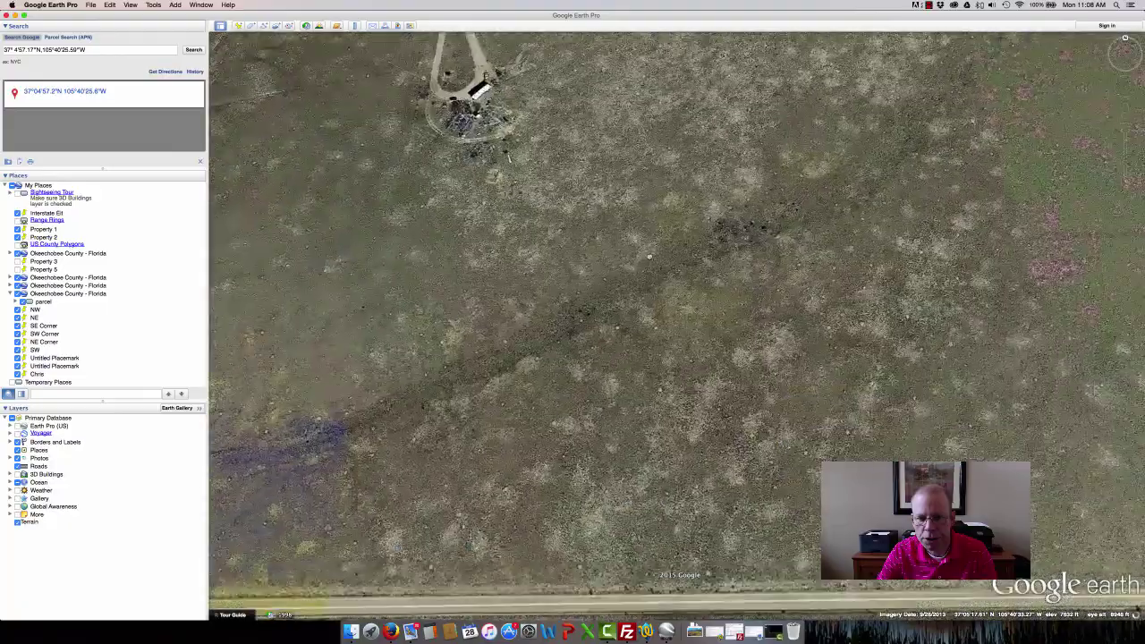
scroll(662, 376, up, 3)
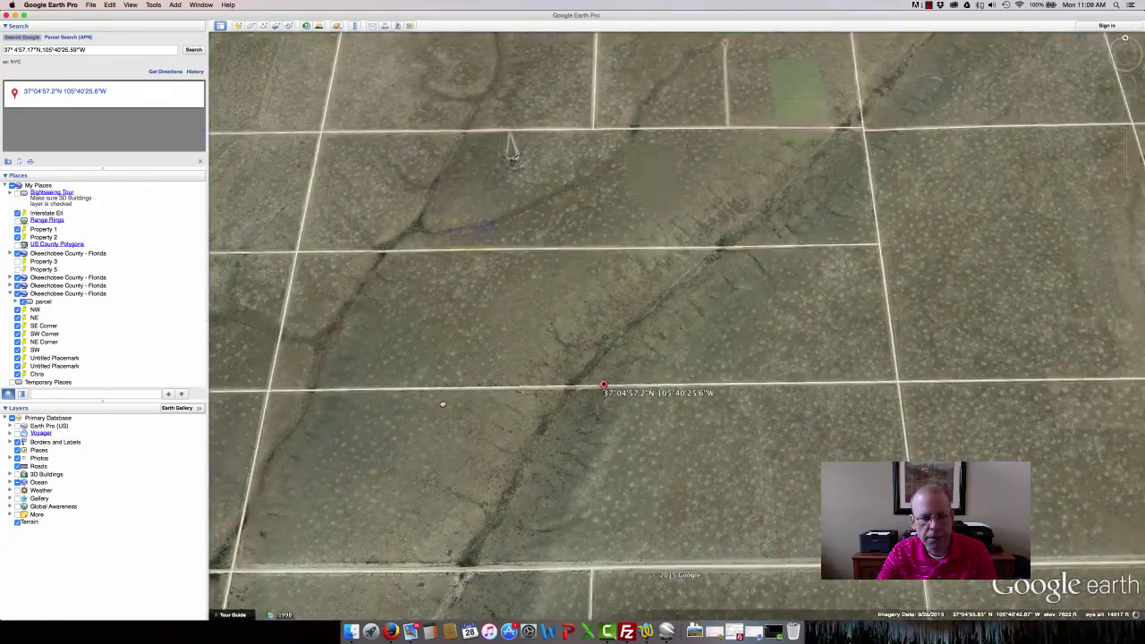
Zoom out west toward the Rio Grande and view the 'Rio Grande late November' Panoramio photo
drag(464, 399, 769, 420)
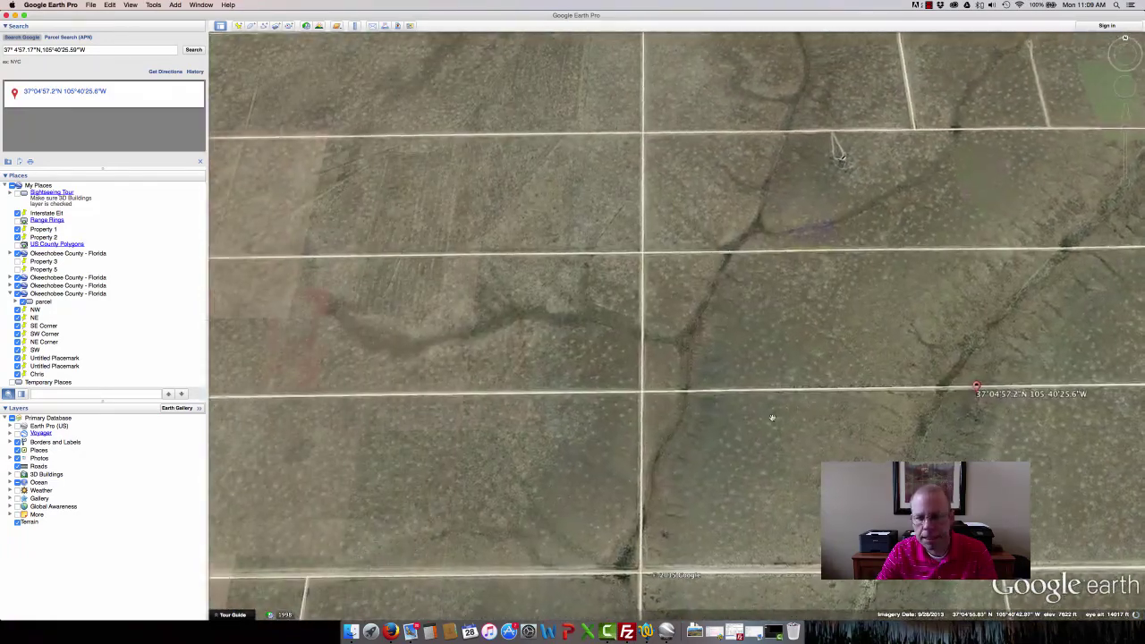
scroll(769, 420, down, 3)
scroll(769, 420, down, 3)
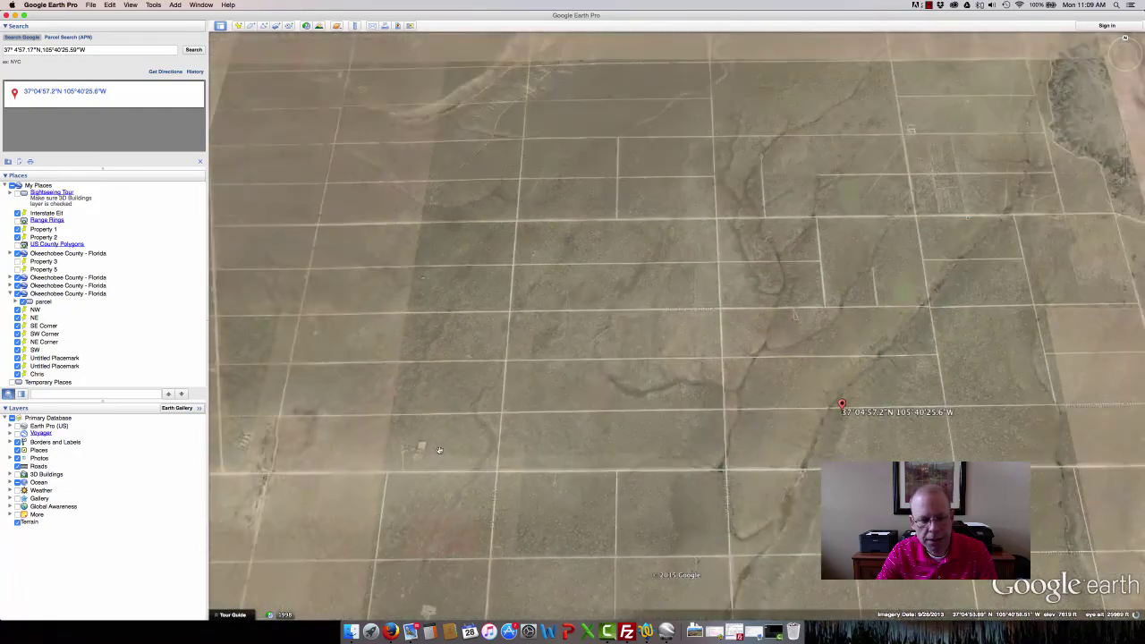
scroll(455, 447, down, 5)
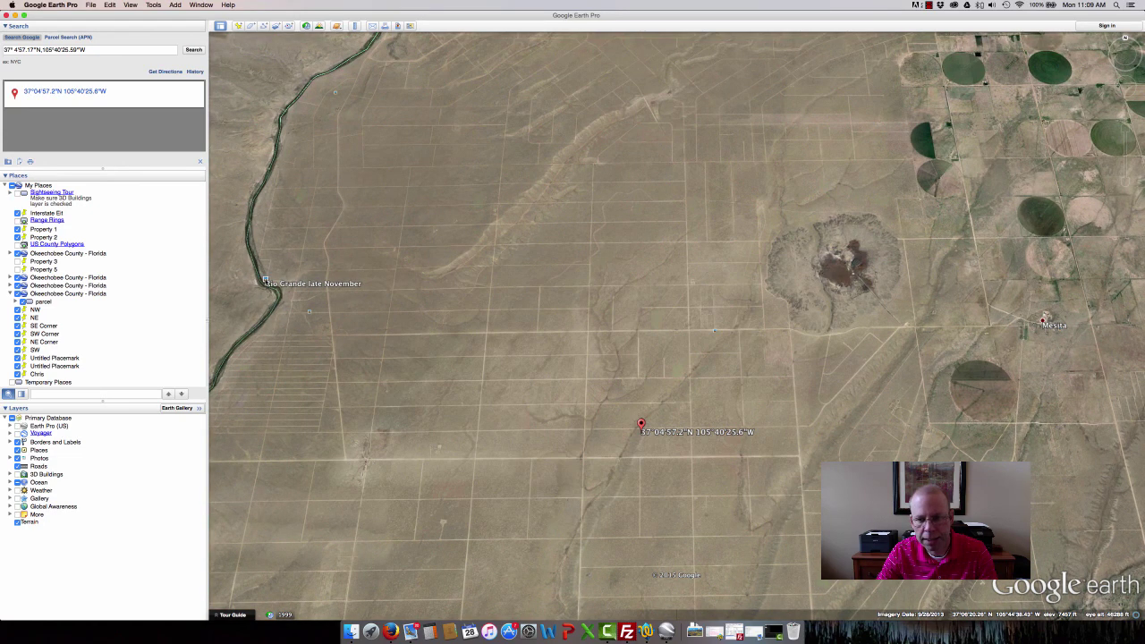
click(264, 280)
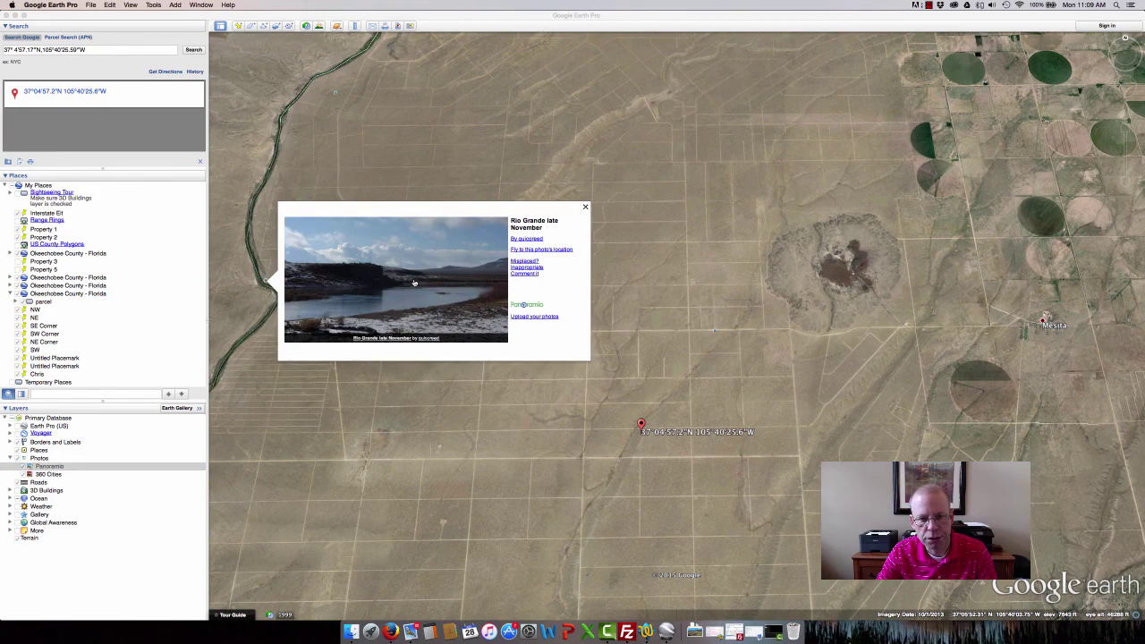
click(586, 208)
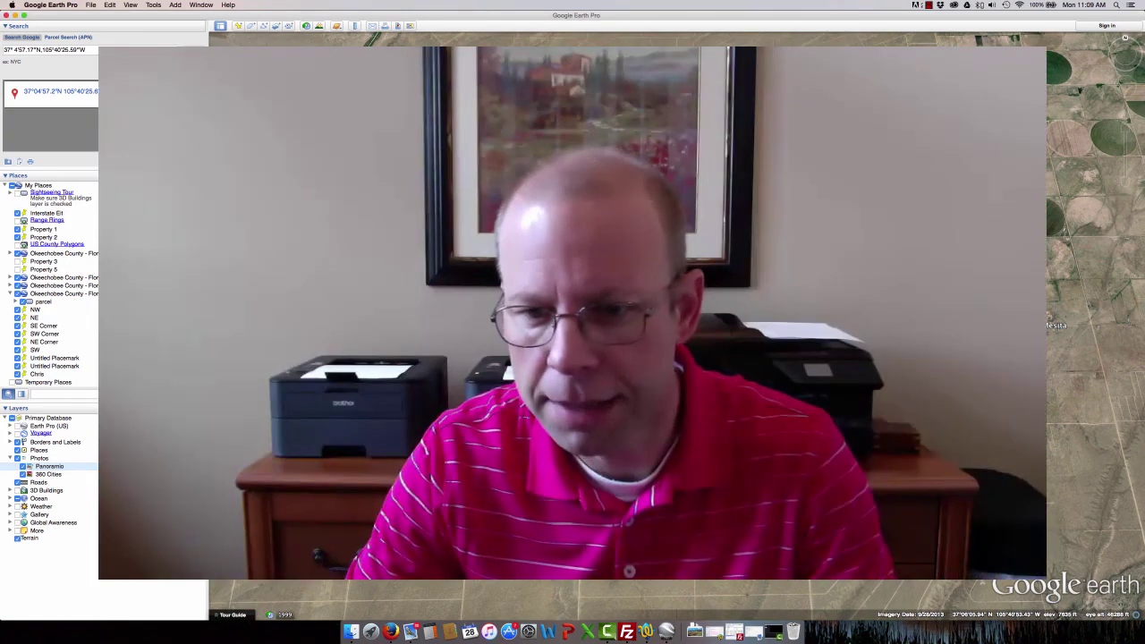